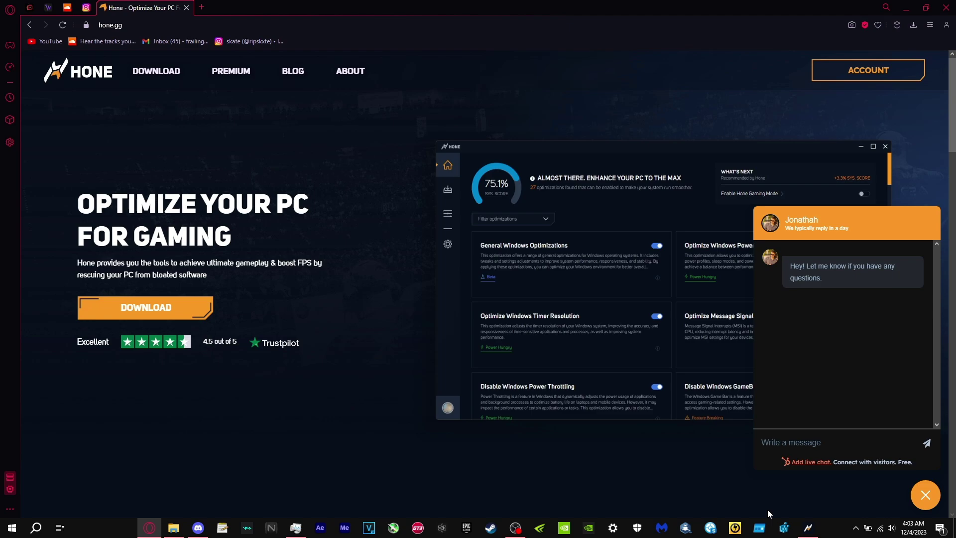
Search Windows for 'hone', launch the Hone app and maximize its window.
click(36, 527)
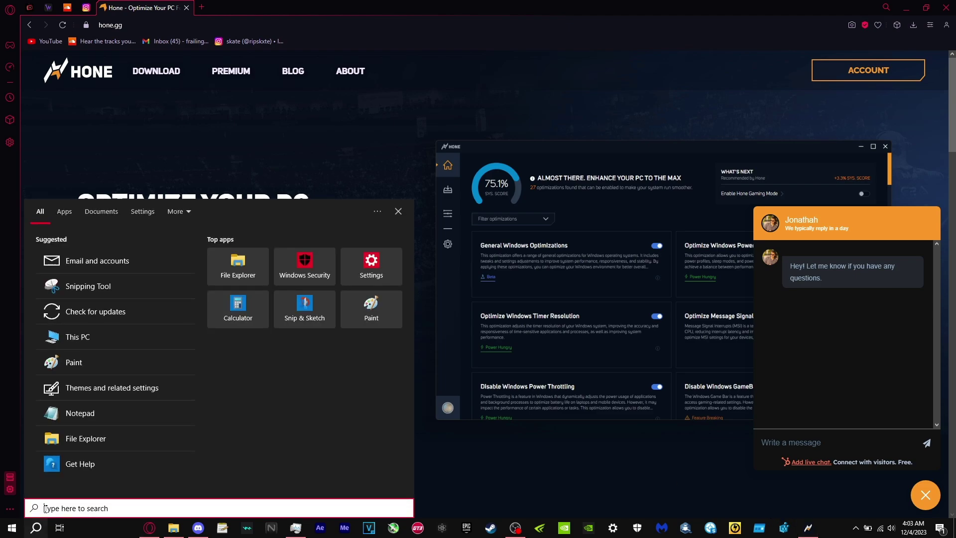
text(hone)
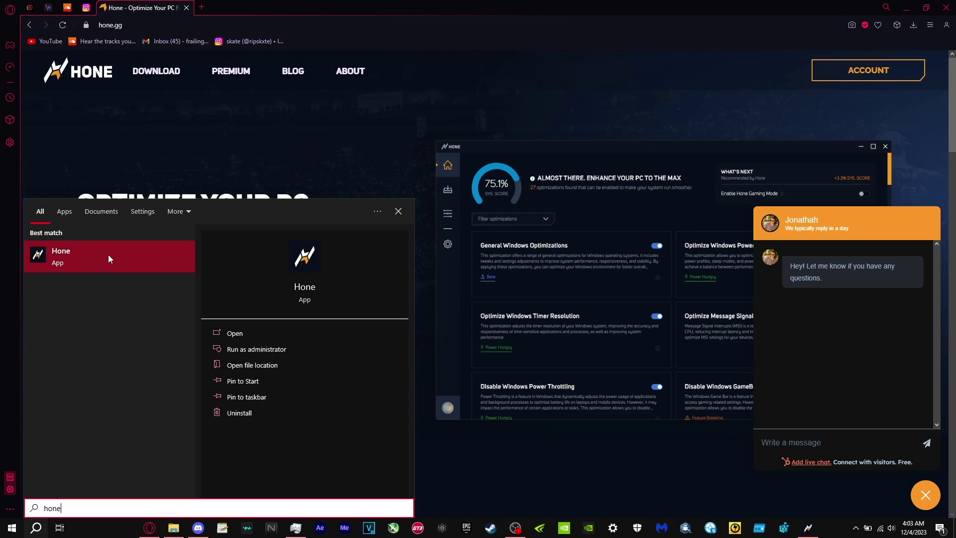
key(Return)
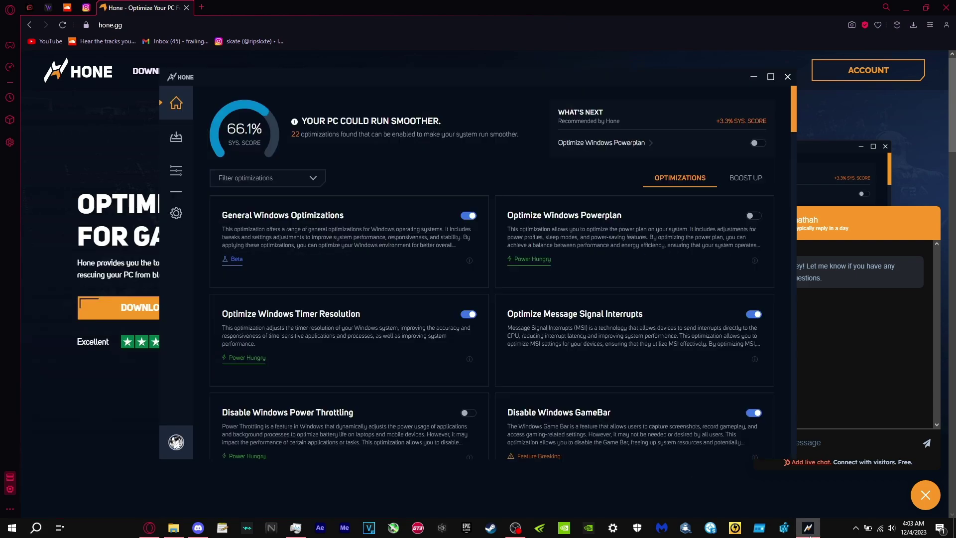
click(770, 77)
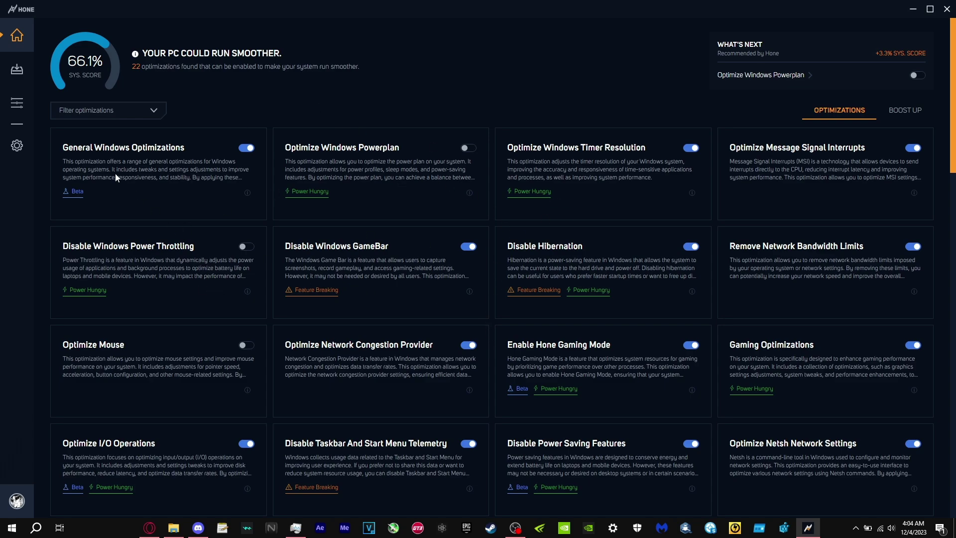
Create a named system restore point from Backups, dismiss the success message, and return Home.
click(17, 72)
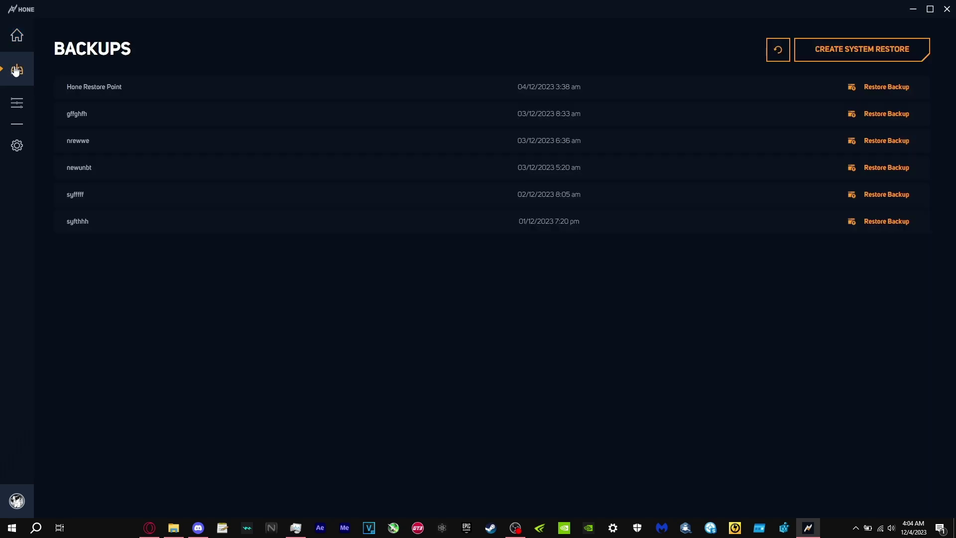
click(836, 51)
text(syfht)
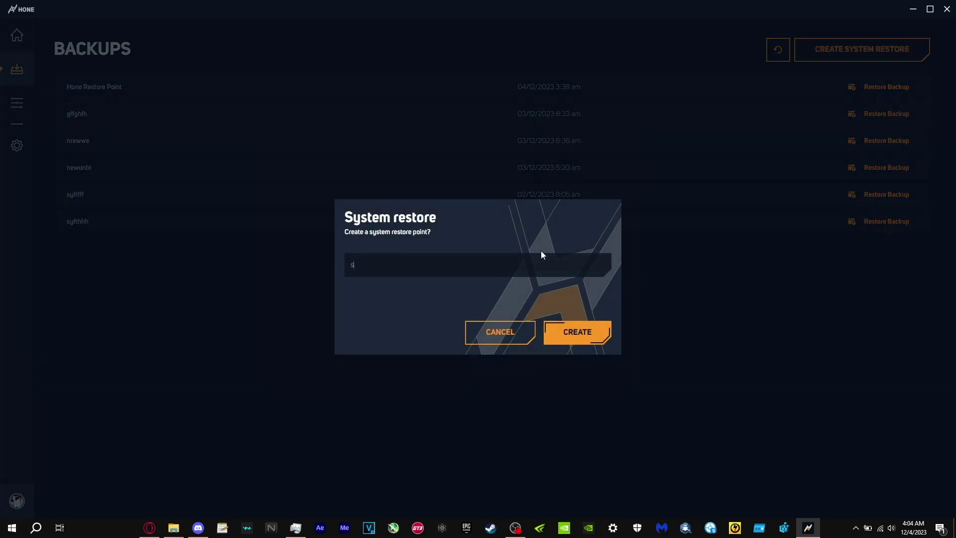
key(BackSpace)
key(BackSpace)
key(BackSpace)
text(f)
key(BackSpace)
text(th)
click(553, 329)
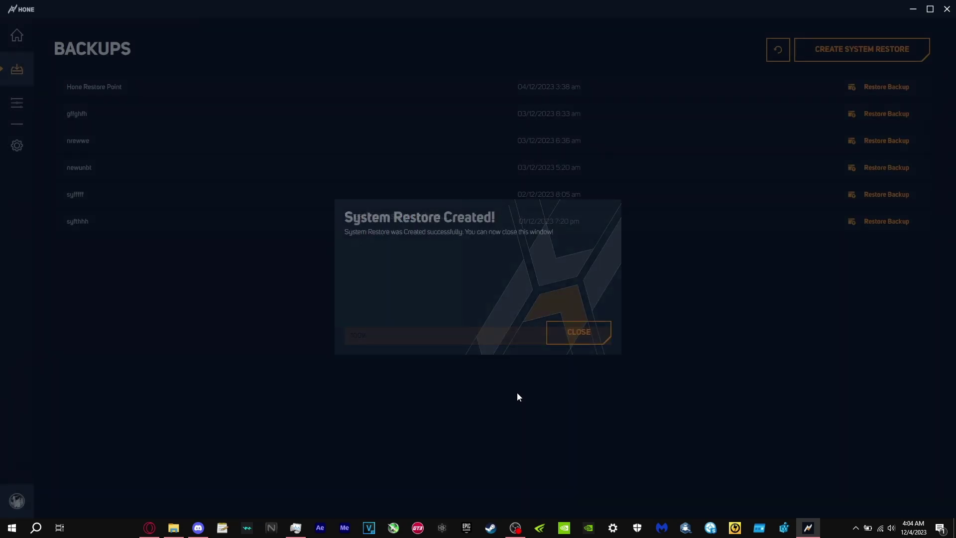
click(578, 332)
click(17, 35)
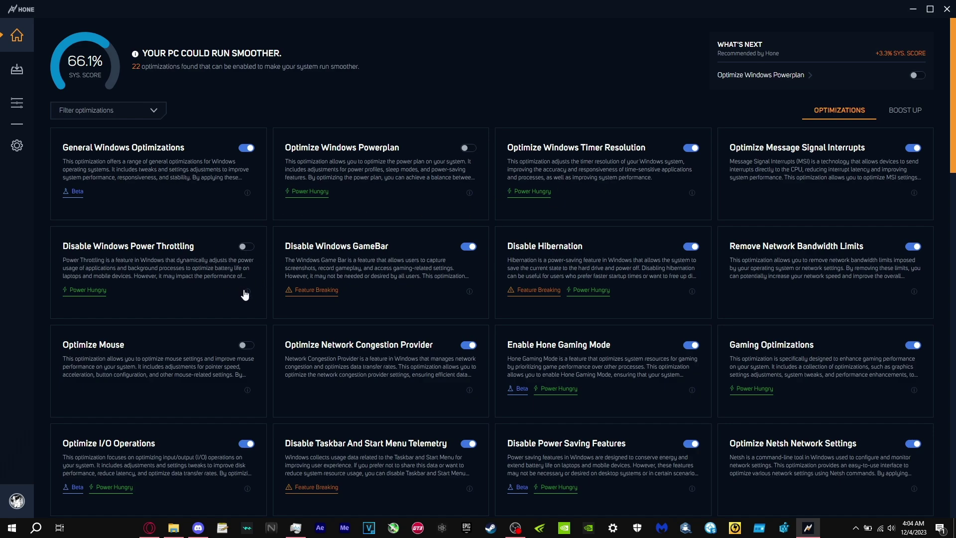
mouse_move(90, 293)
scroll(453, 319, down, 8)
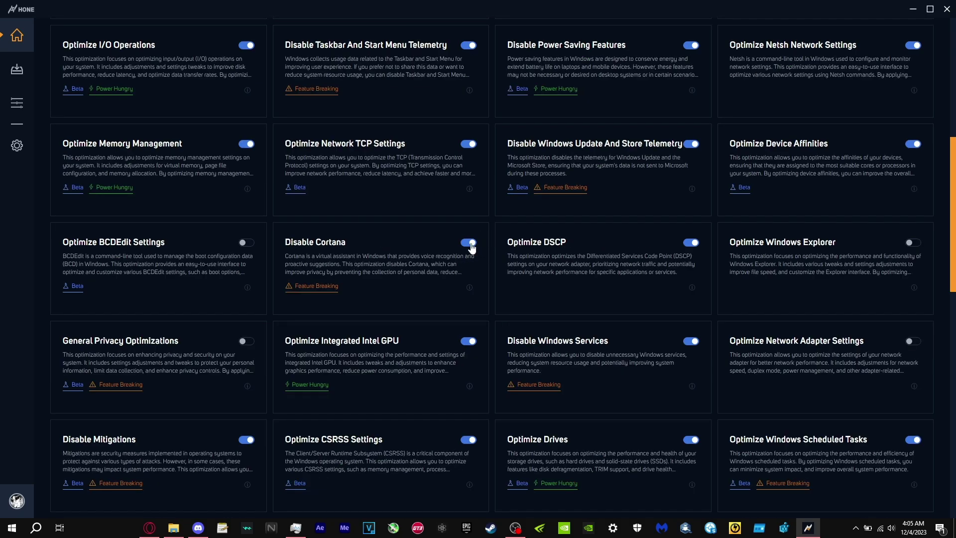
scroll(584, 300, down, 5)
scroll(535, 399, up, 15)
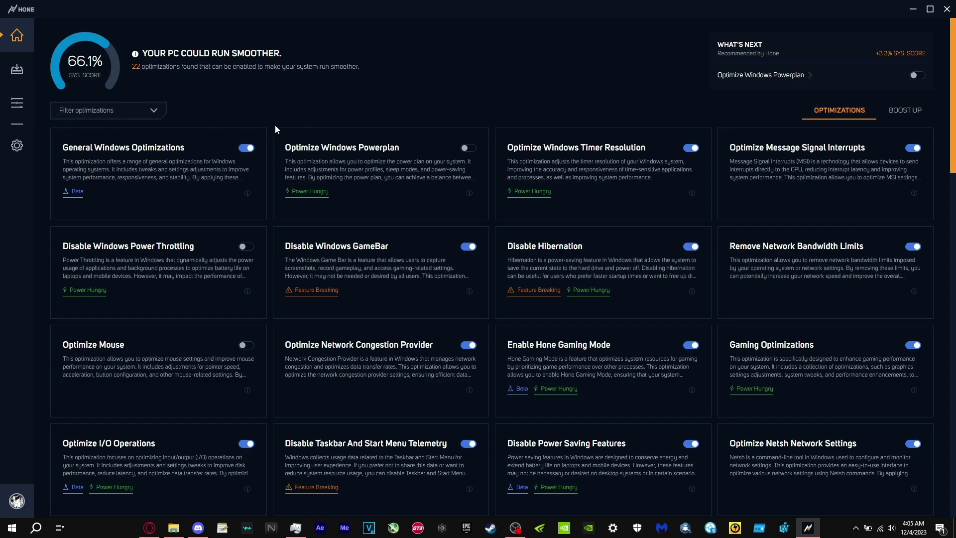
scroll(288, 398, down, 7)
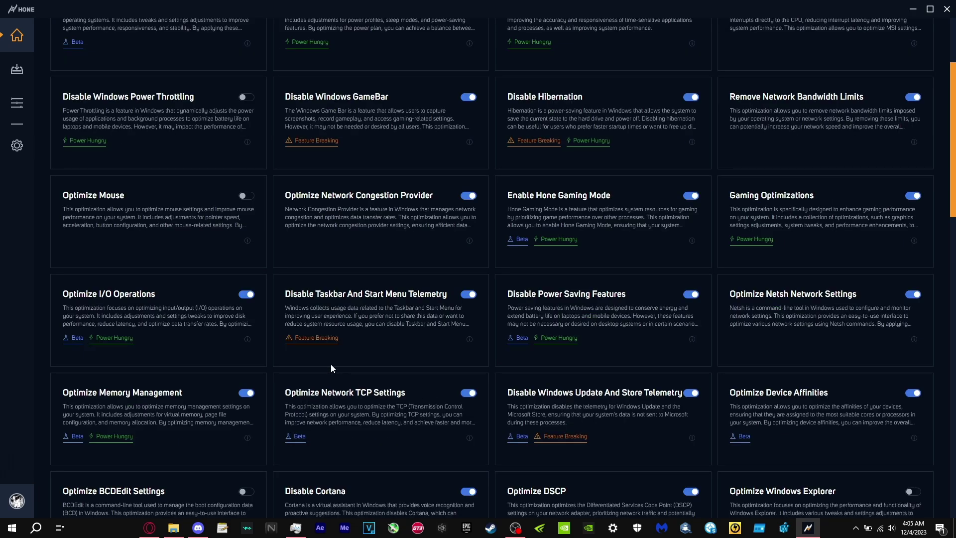
scroll(517, 369, down, 8)
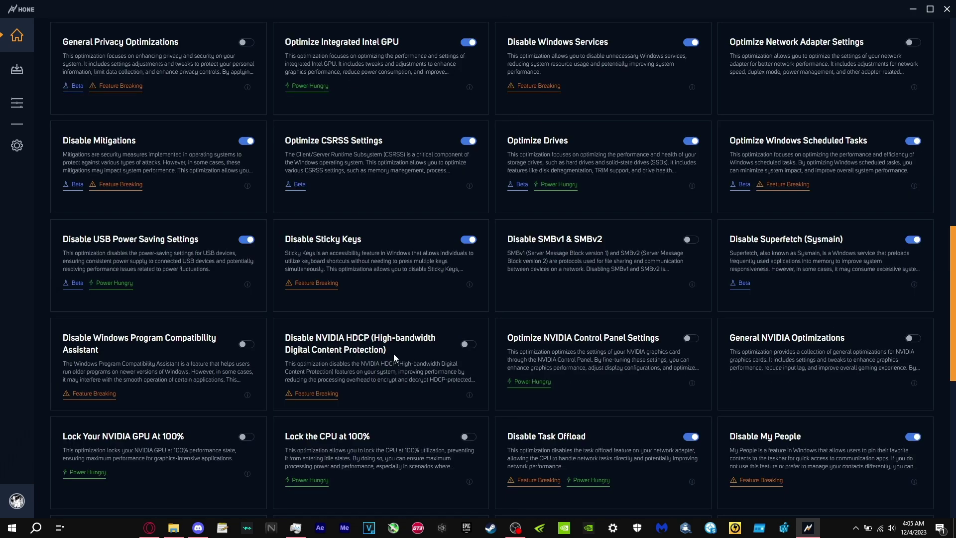
scroll(458, 354, down, 3)
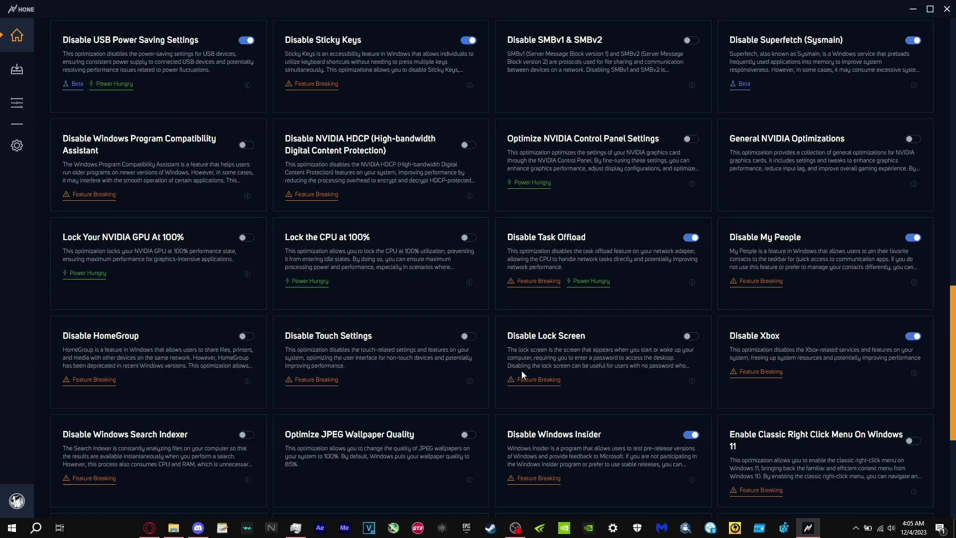
scroll(490, 379, up, 18)
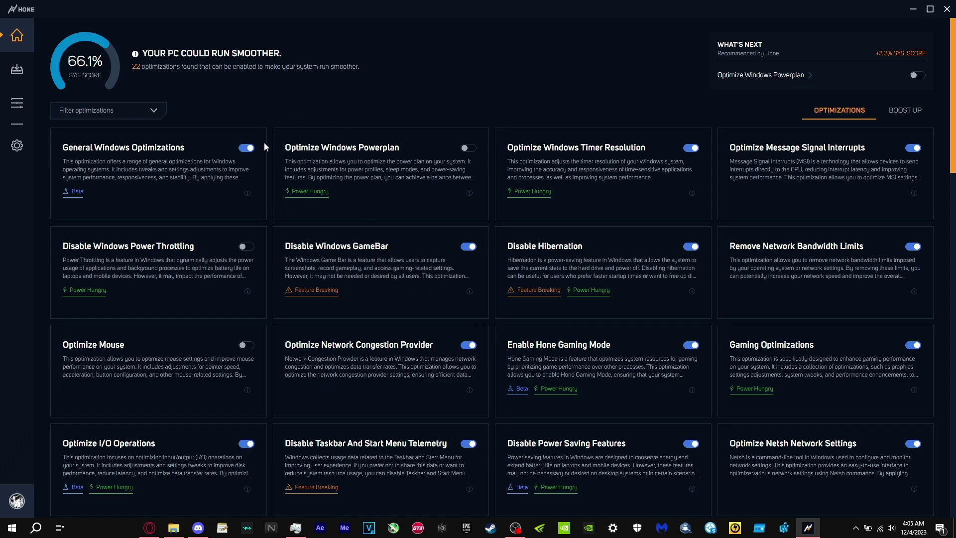
scroll(282, 362, down, 2)
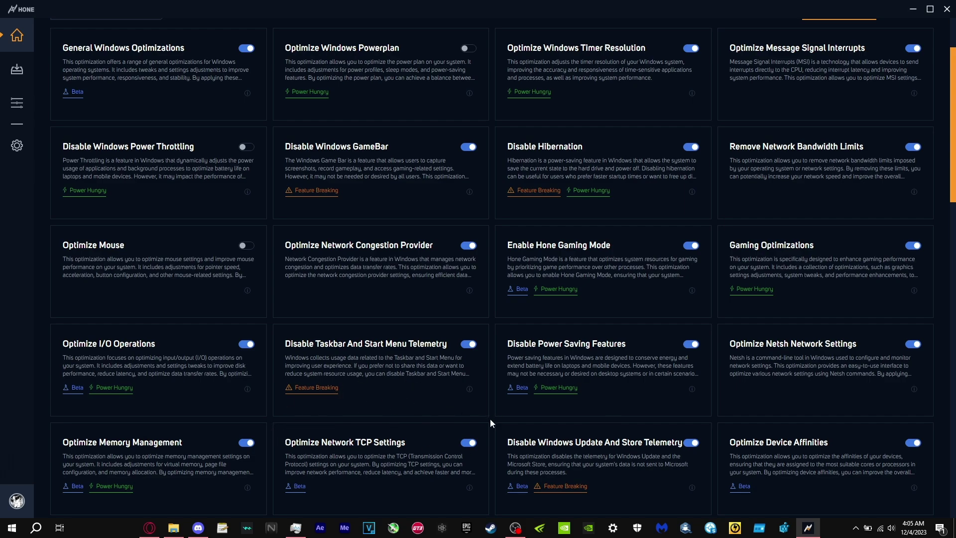
scroll(497, 394, up, 1)
scroll(566, 381, down, 5)
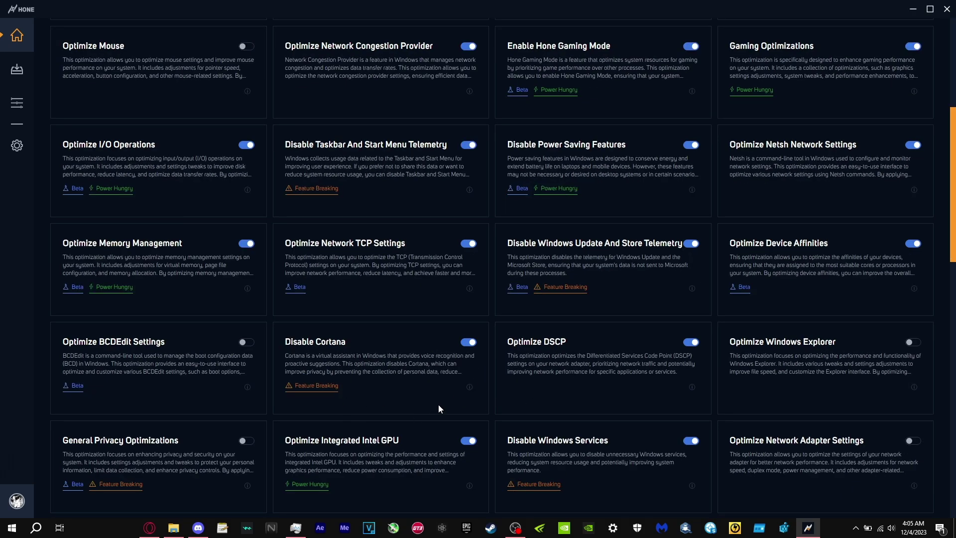
scroll(494, 420, down, 7)
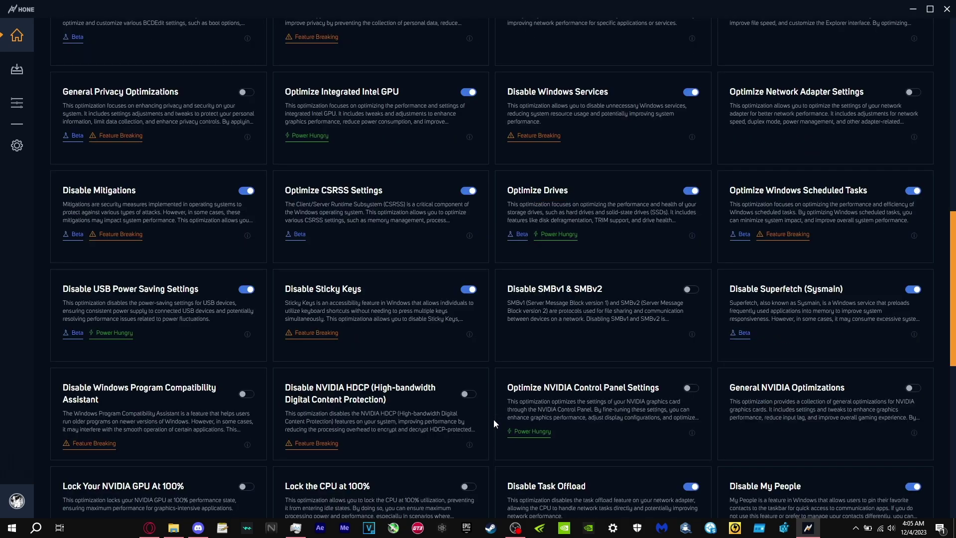
scroll(491, 418, down, 2)
scroll(493, 398, up, 2)
scroll(491, 392, up, 13)
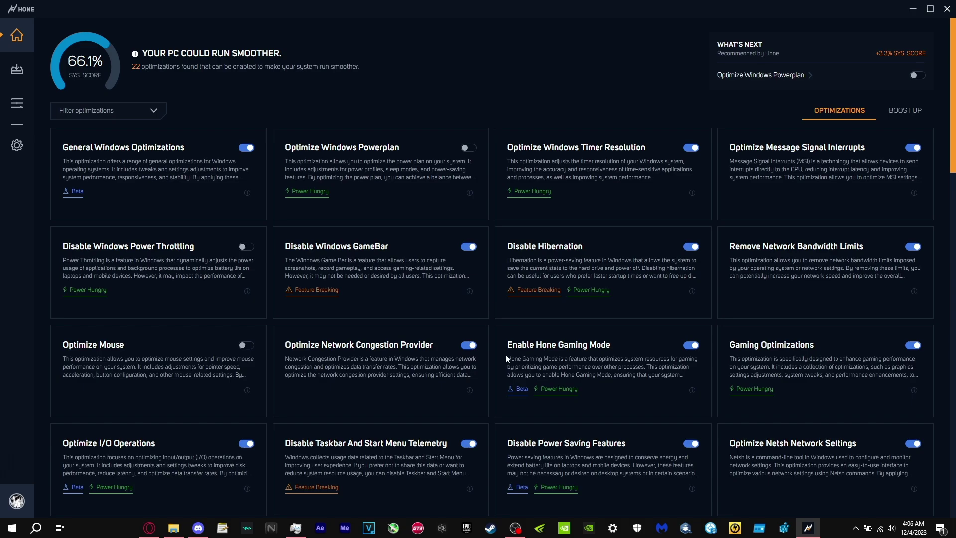
scroll(495, 347, down, 10)
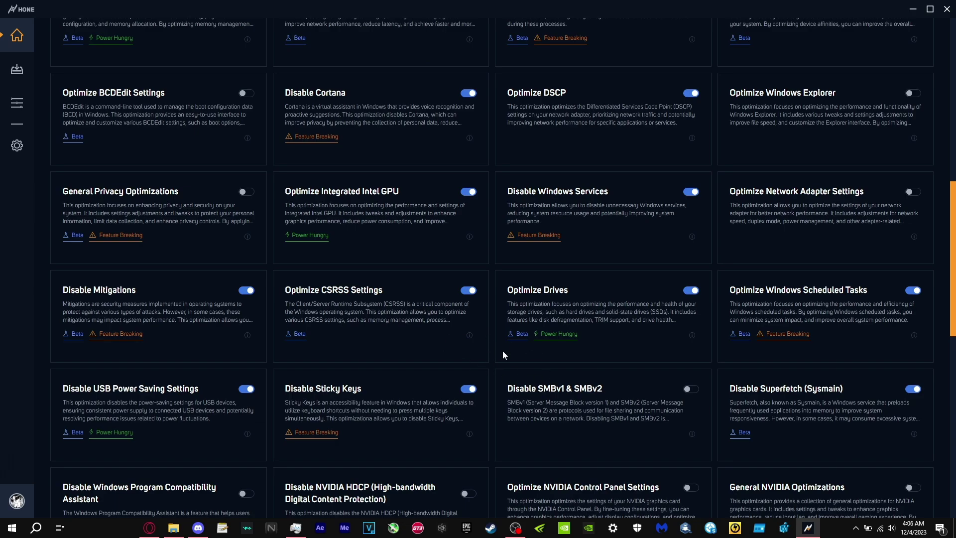
scroll(495, 346, down, 3)
scroll(363, 342, up, 1)
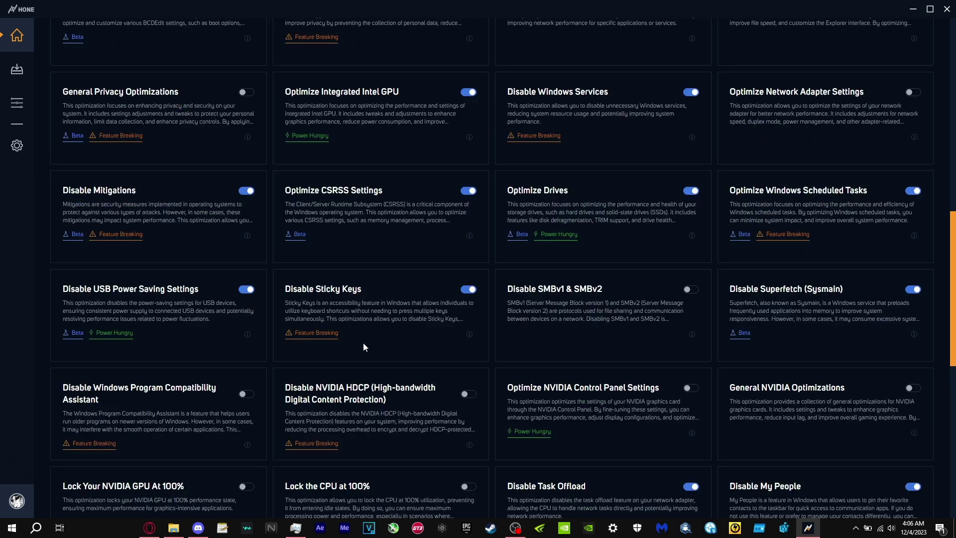
scroll(418, 380, down, 11)
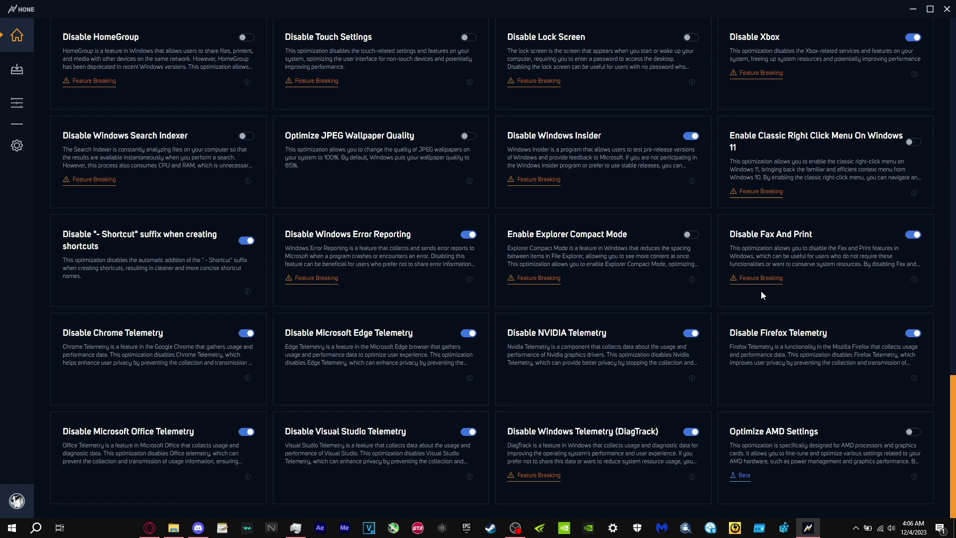
scroll(781, 337, down, 1)
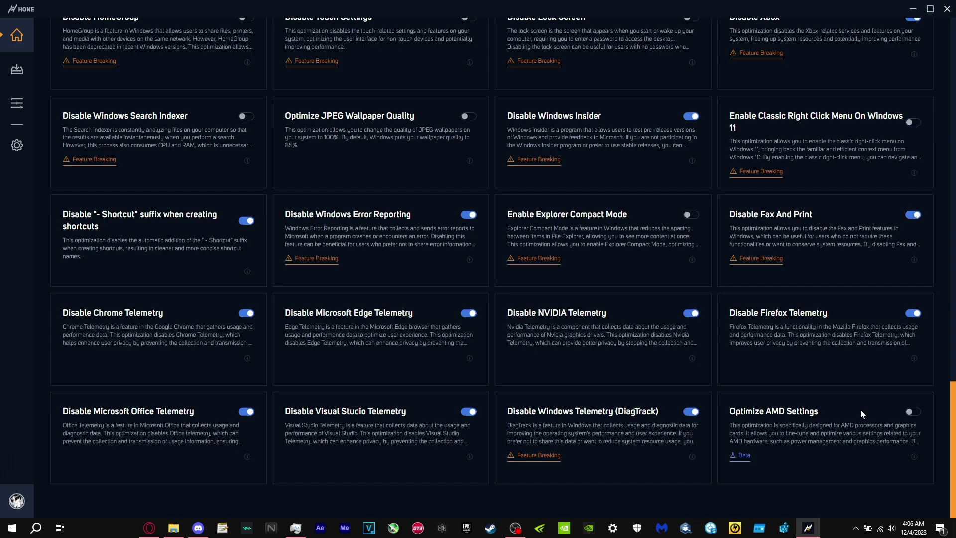
scroll(823, 392, up, 3)
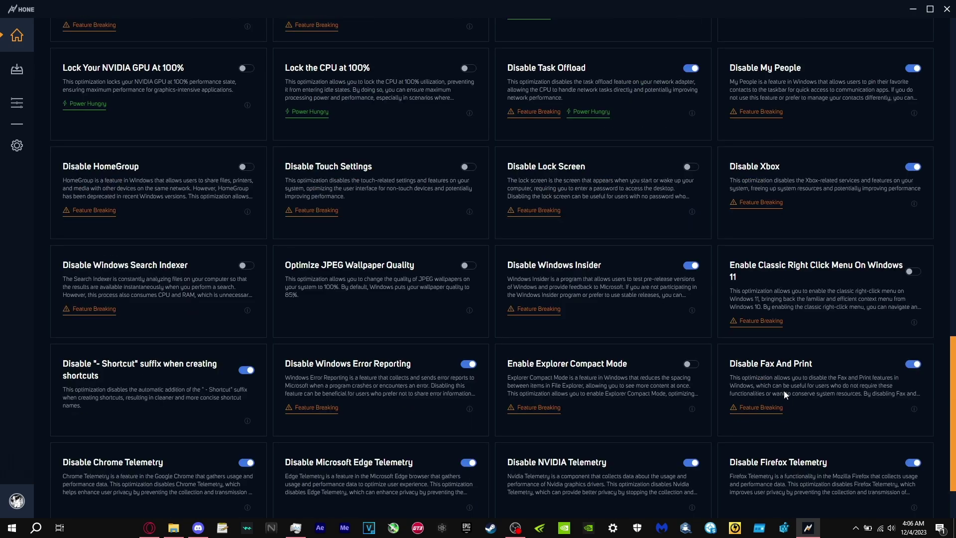
scroll(458, 342, up, 2)
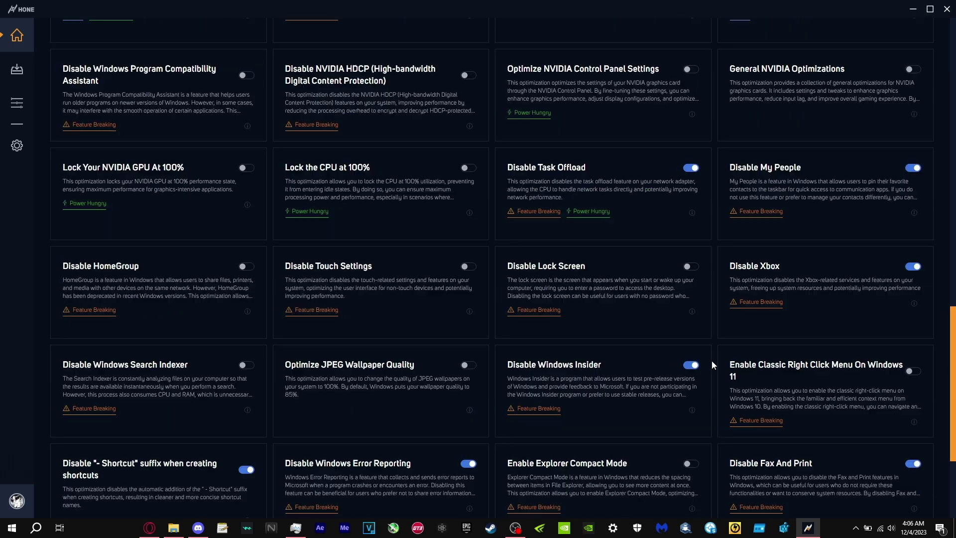
scroll(709, 359, up, 2)
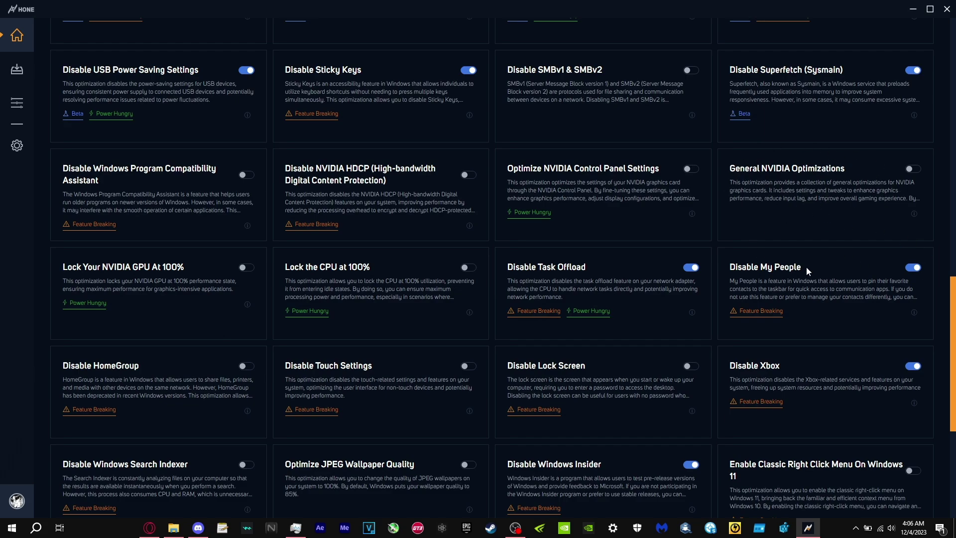
scroll(448, 280, up, 2)
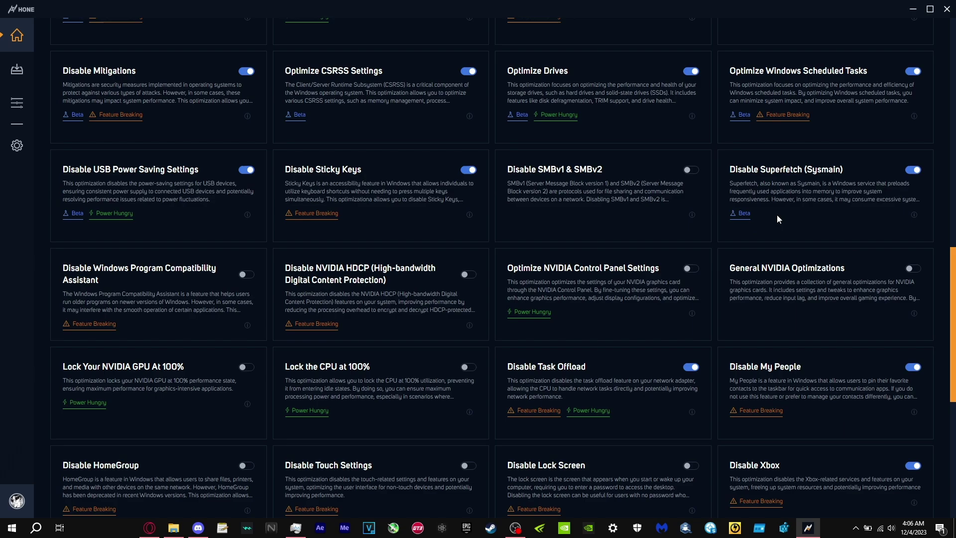
scroll(718, 294, up, 2)
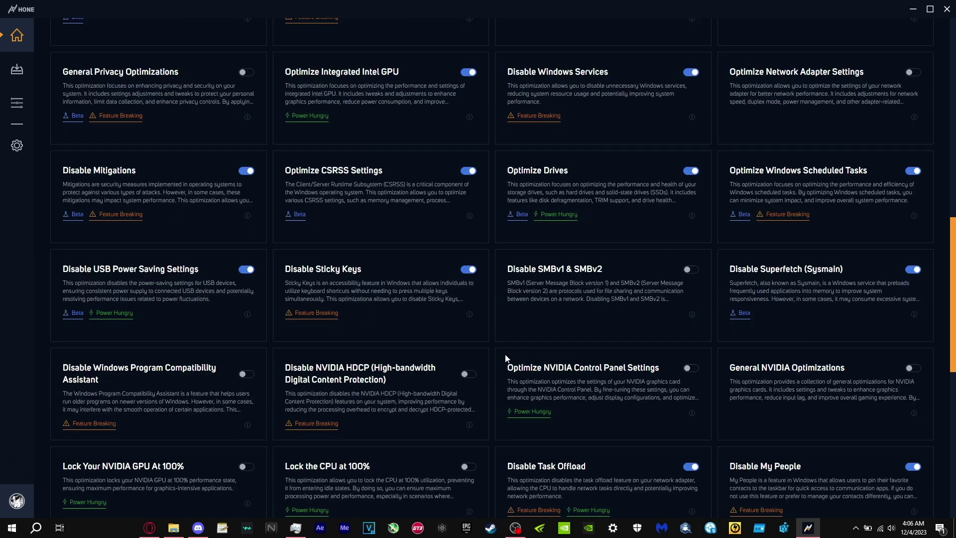
scroll(505, 354, up, 4)
scroll(527, 376, up, 6)
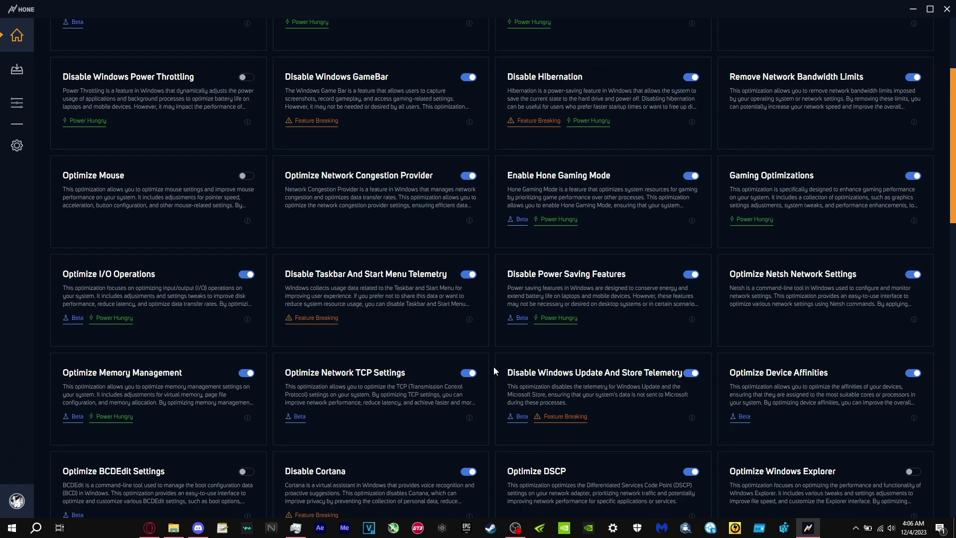
scroll(494, 367, up, 3)
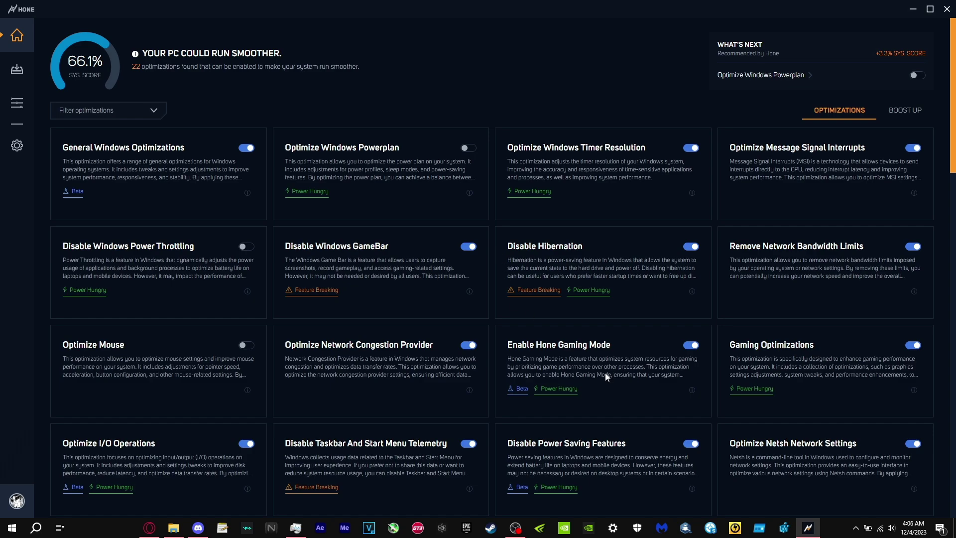
scroll(100, 428, down, 1)
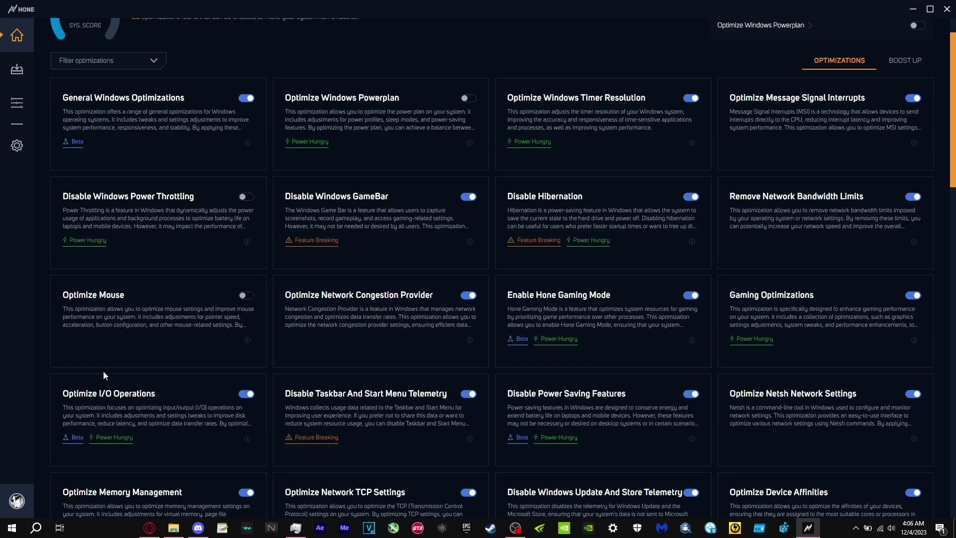
scroll(185, 417, down, 1)
scroll(348, 458, down, 2)
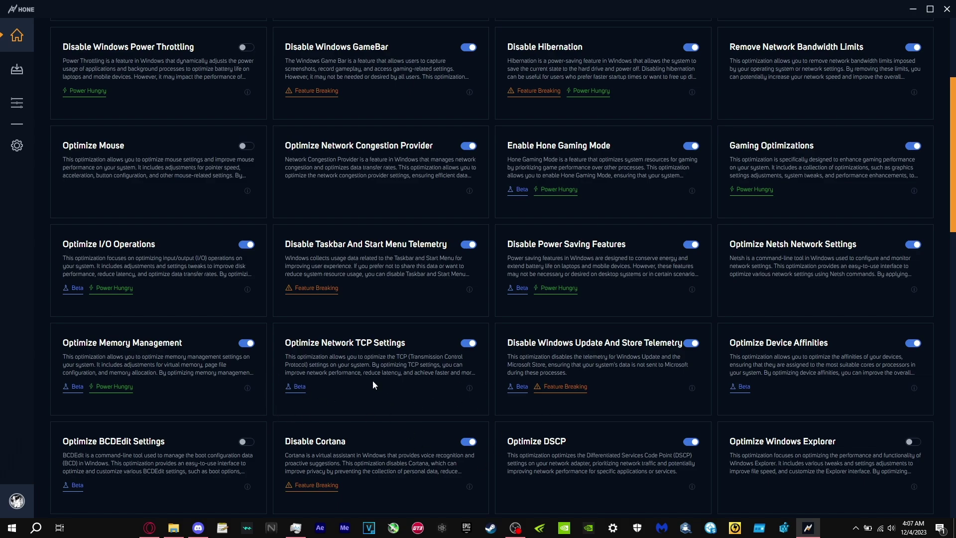
scroll(491, 462, up, 4)
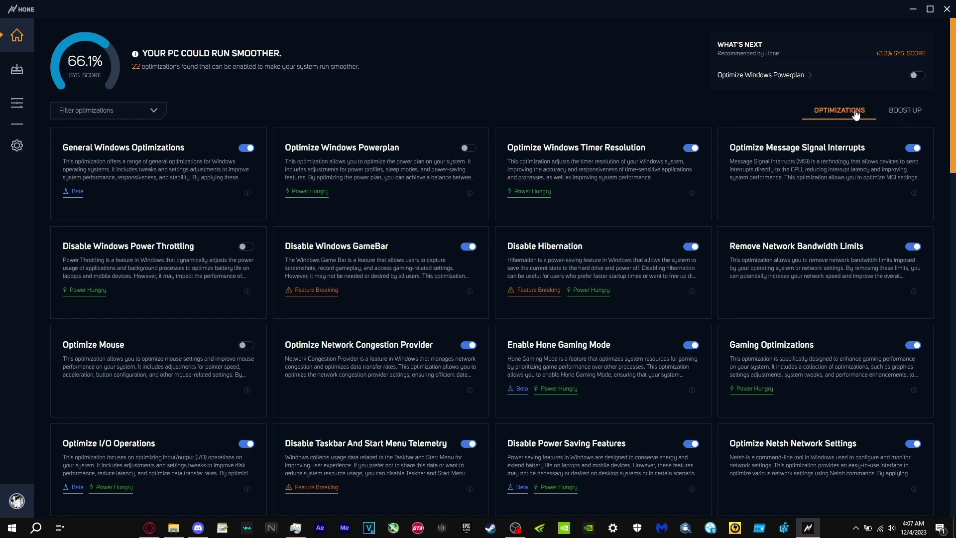
Under Boost Up, view the Optimize Defrag Drives and Clean Recent Documents List tool details.
click(906, 114)
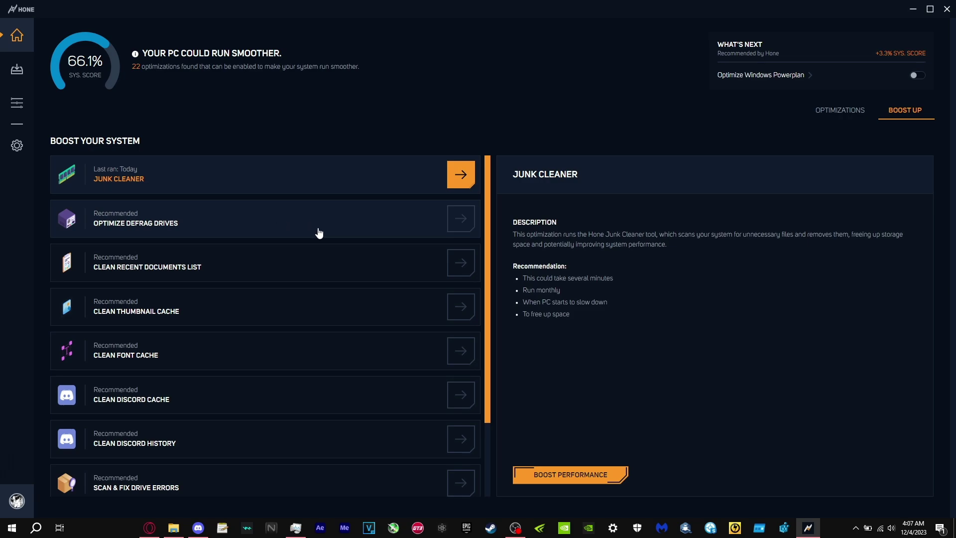
click(344, 234)
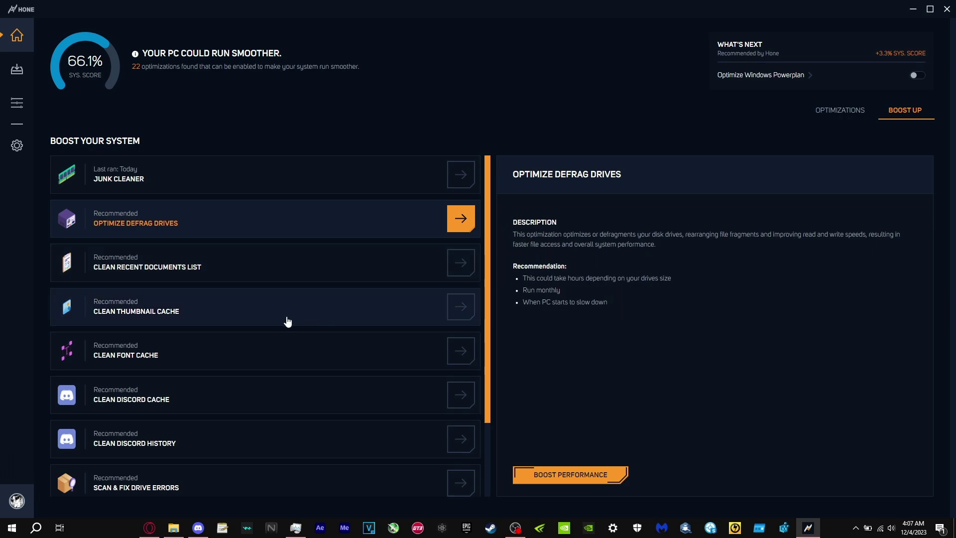
click(294, 270)
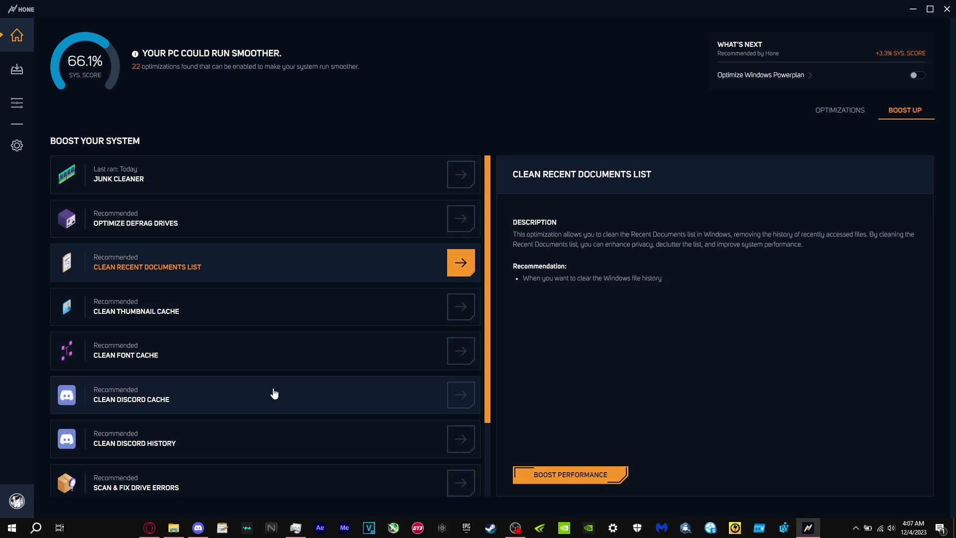
scroll(284, 406, down, 2)
scroll(250, 296, up, 2)
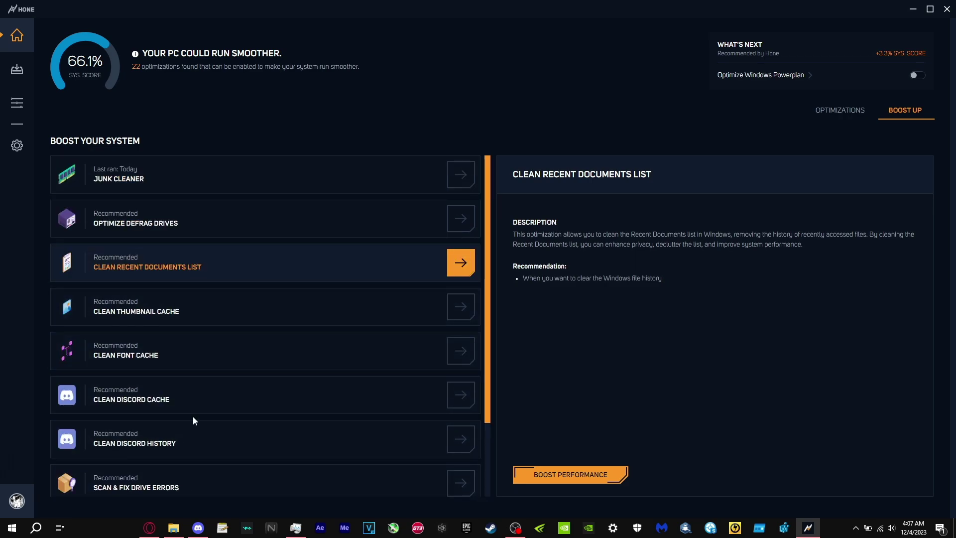
scroll(316, 281, down, 2)
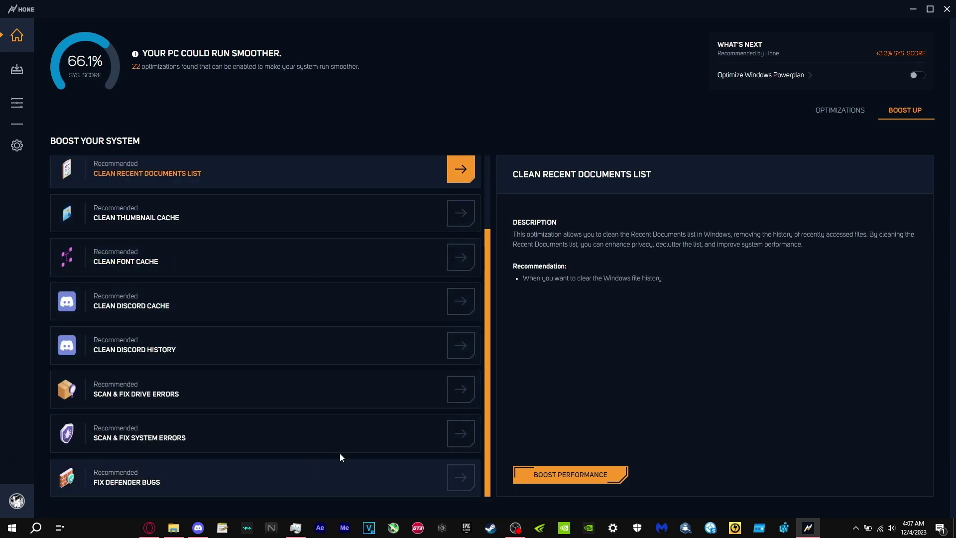
scroll(261, 443, up, 2)
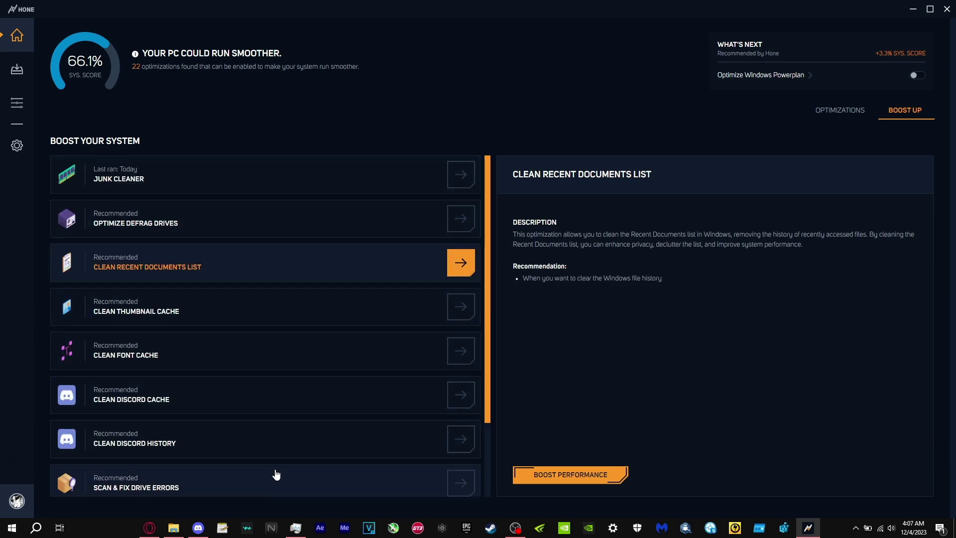
scroll(241, 478, down, 2)
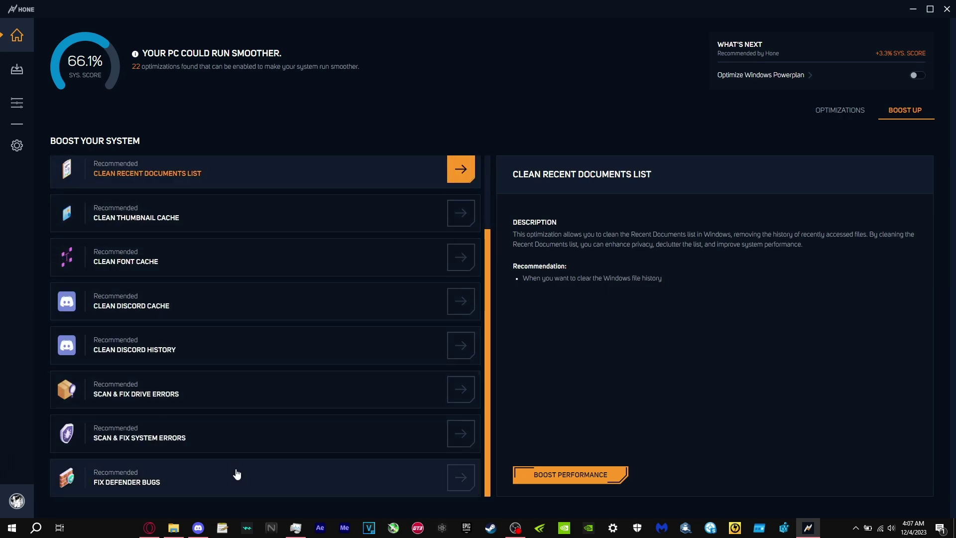
scroll(235, 495, up, 2)
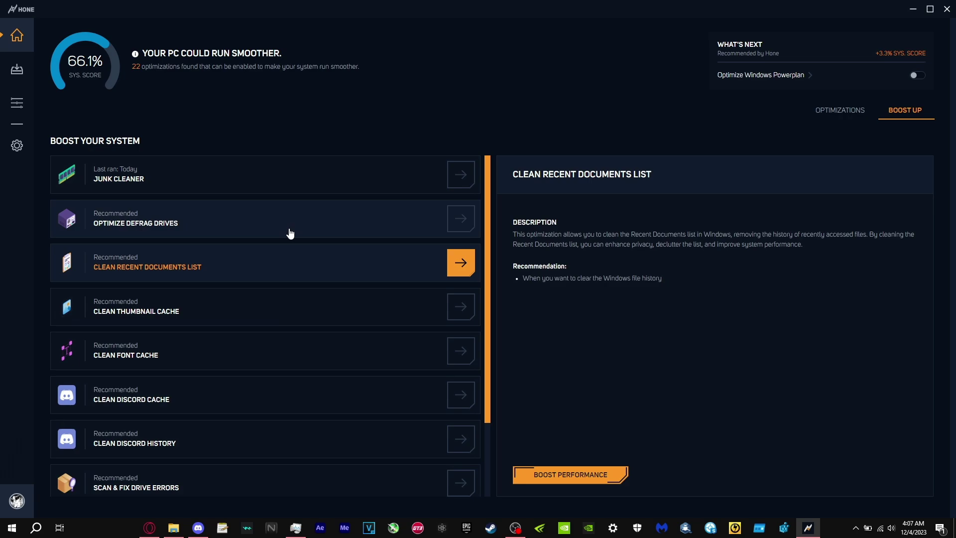
scroll(246, 365, down, 2)
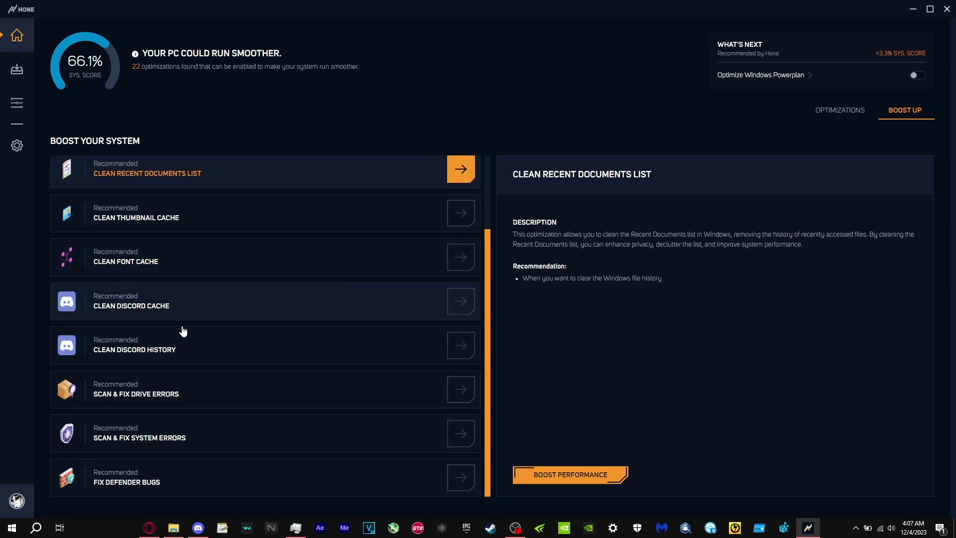
scroll(278, 305, up, 2)
Open the Fortnite preset from Game Settings, then go back to the Home dashboard.
click(24, 79)
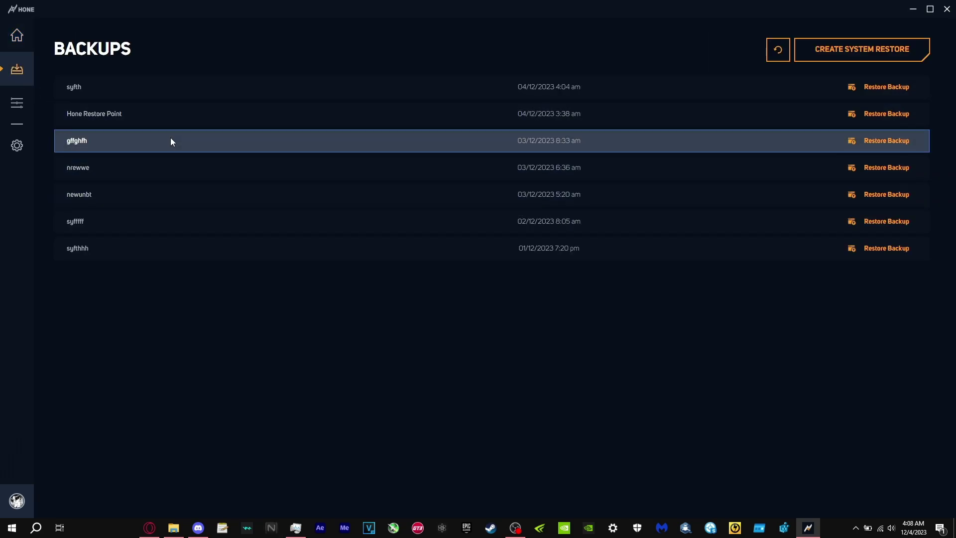
click(17, 35)
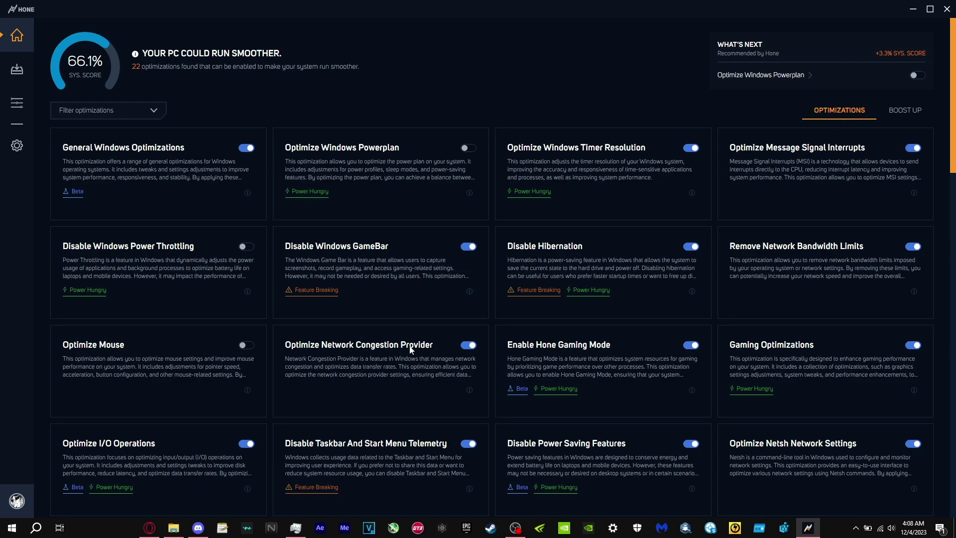
click(12, 105)
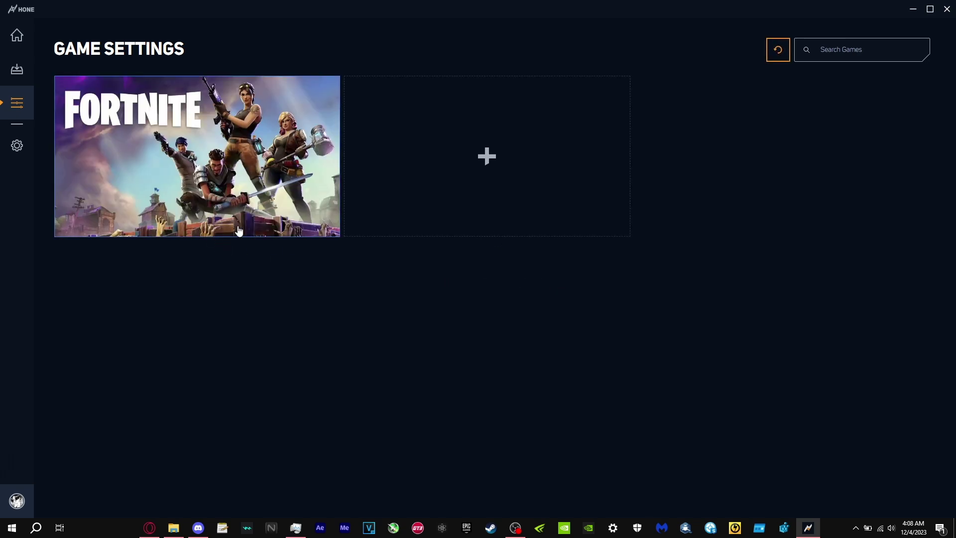
click(236, 230)
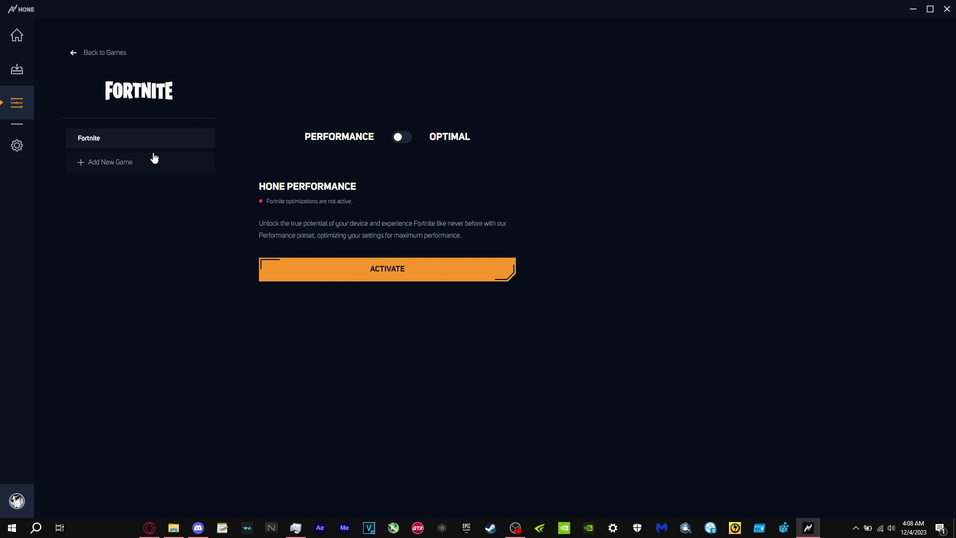
click(14, 36)
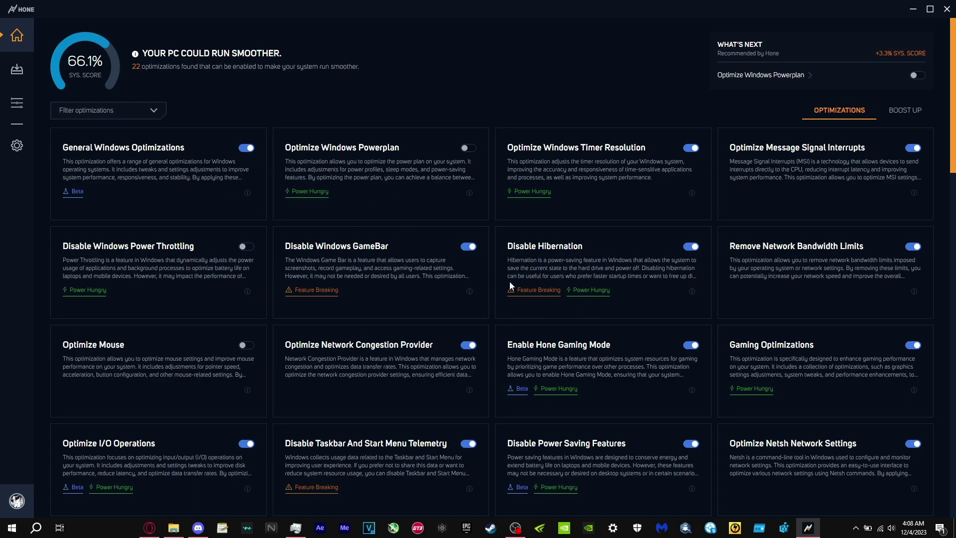
Open Hone's Backups, then open Windows' 'Create a restore point' settings via search.
click(16, 69)
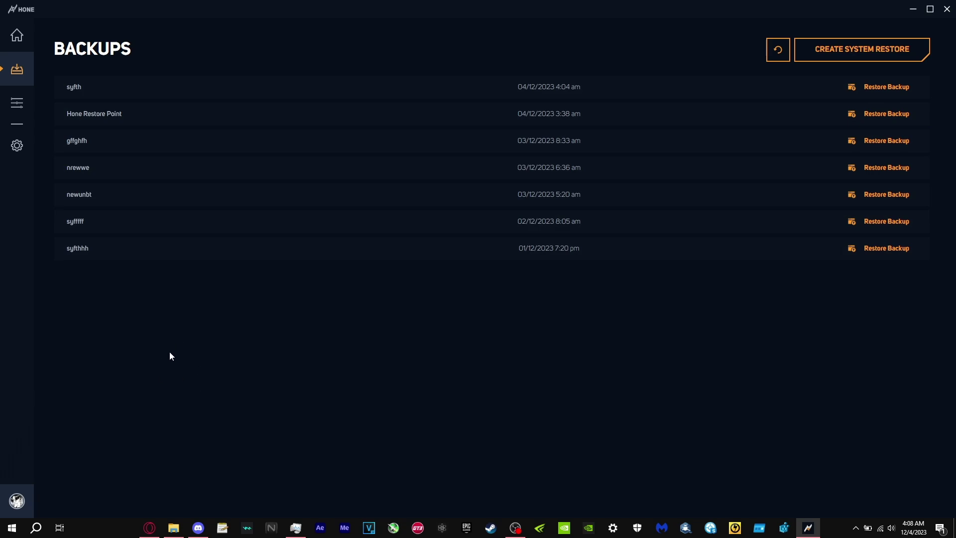
click(35, 528)
text(cr)
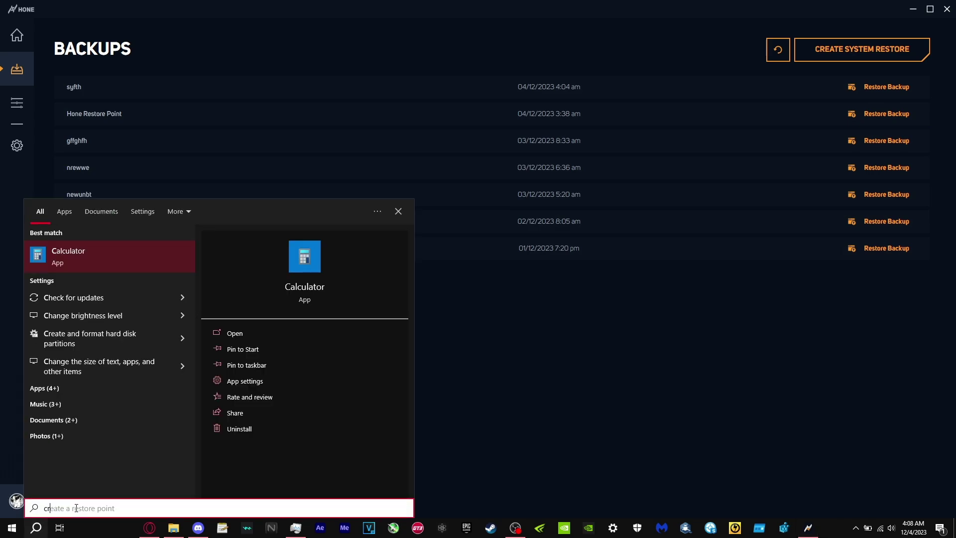
text(eate a)
click(115, 306)
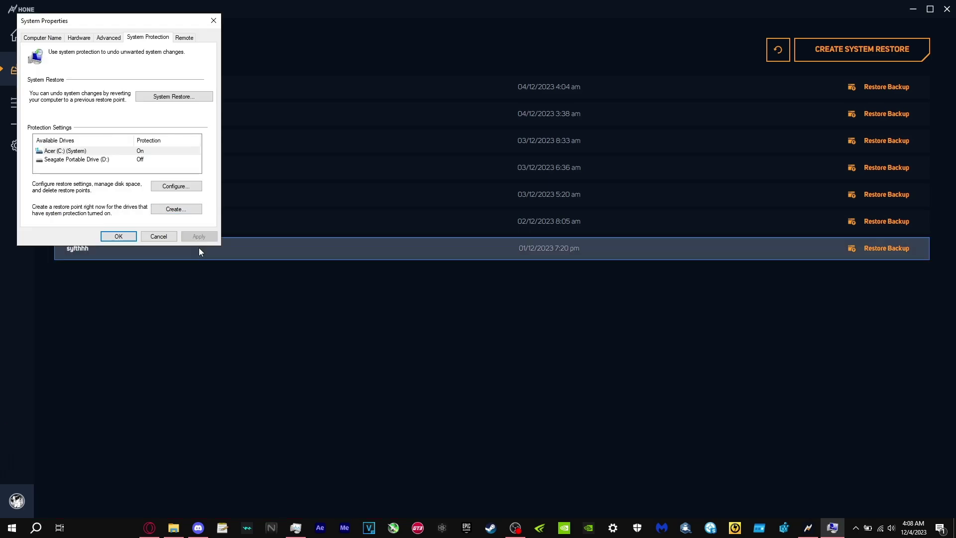
Step the System Restore wizard to its restore-point list, then cancel it and System Properties.
click(188, 102)
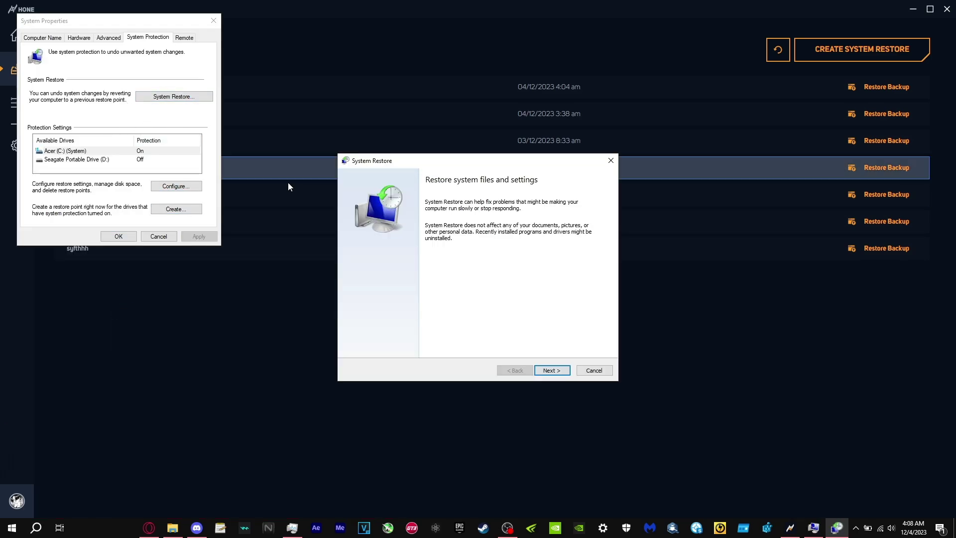
click(551, 370)
click(437, 243)
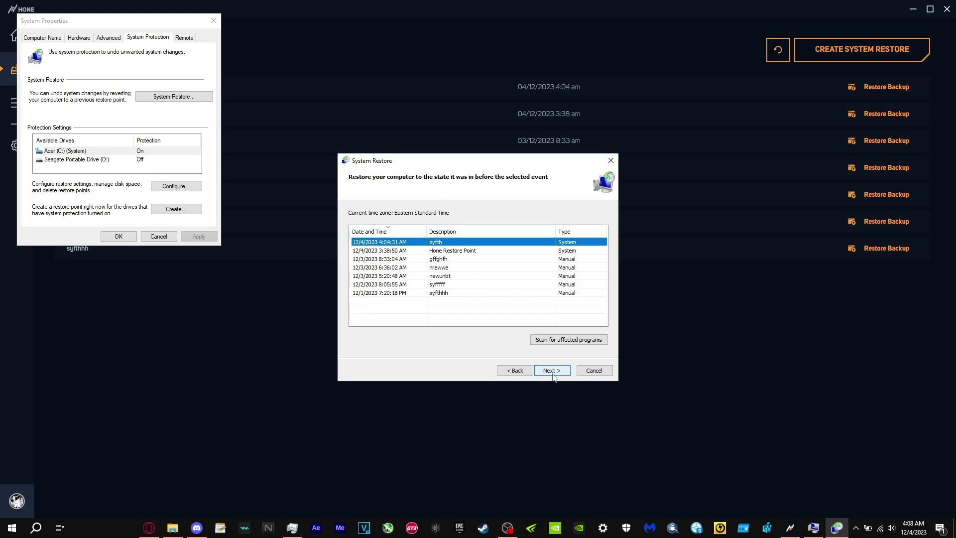
click(594, 370)
click(159, 236)
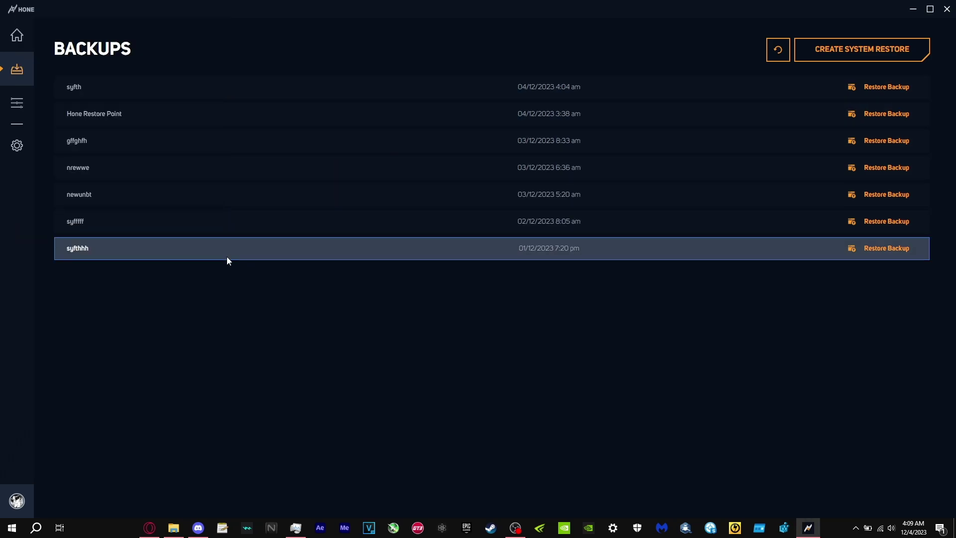
Go back to Hone's Home dashboard showing the 66.1% system score.
click(23, 46)
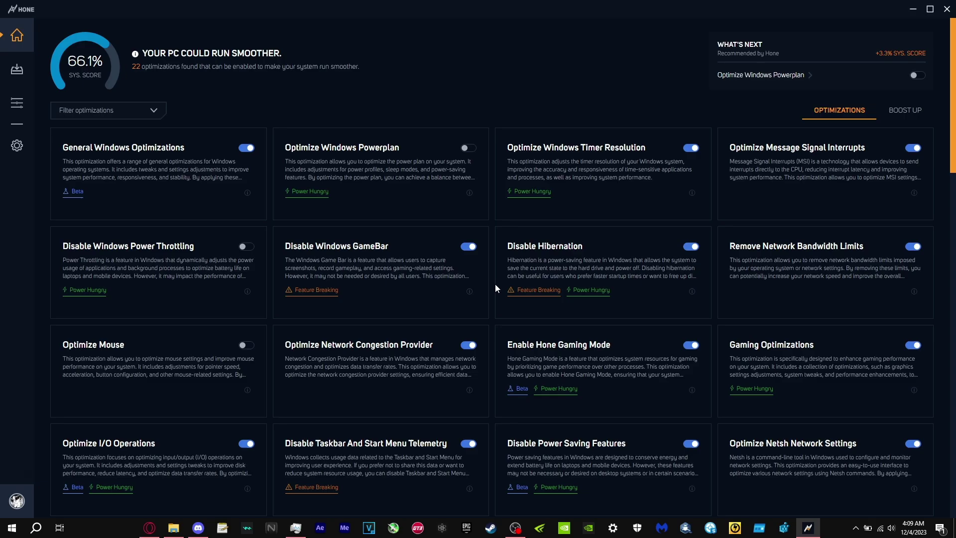